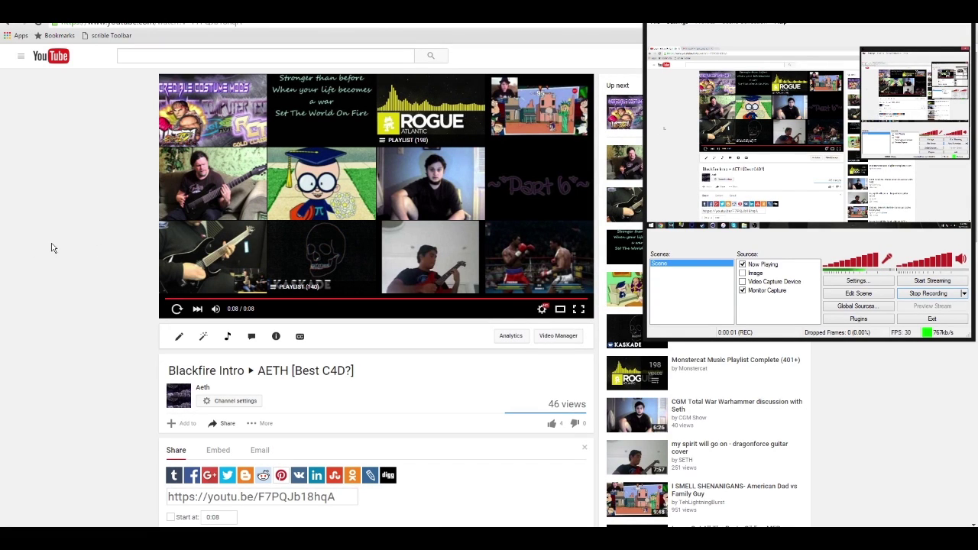
# Step: Replay the intro video in the browser from the beginning
pyautogui.click(54, 237)
pyautogui.scroll(-2, 59, 275)
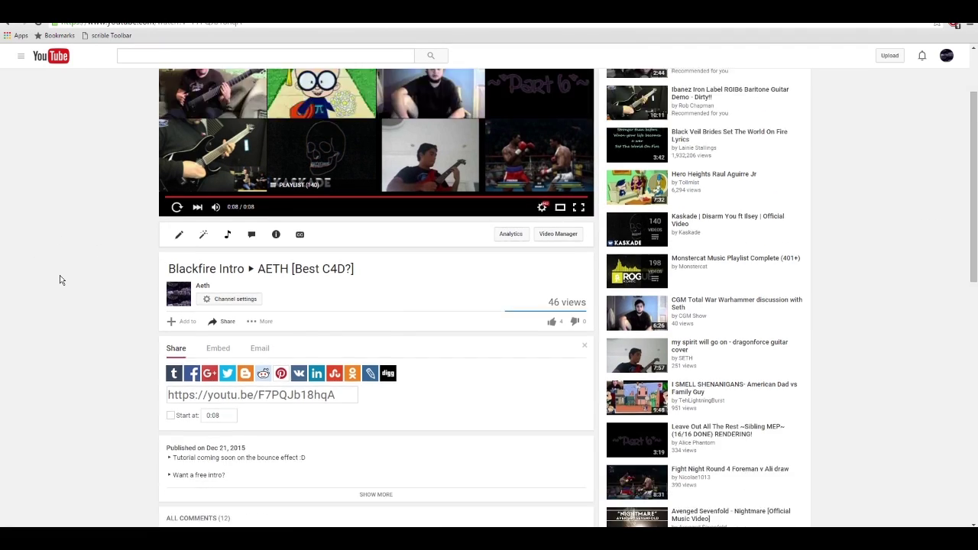
pyautogui.scroll(2, 59, 275)
pyautogui.press('space')
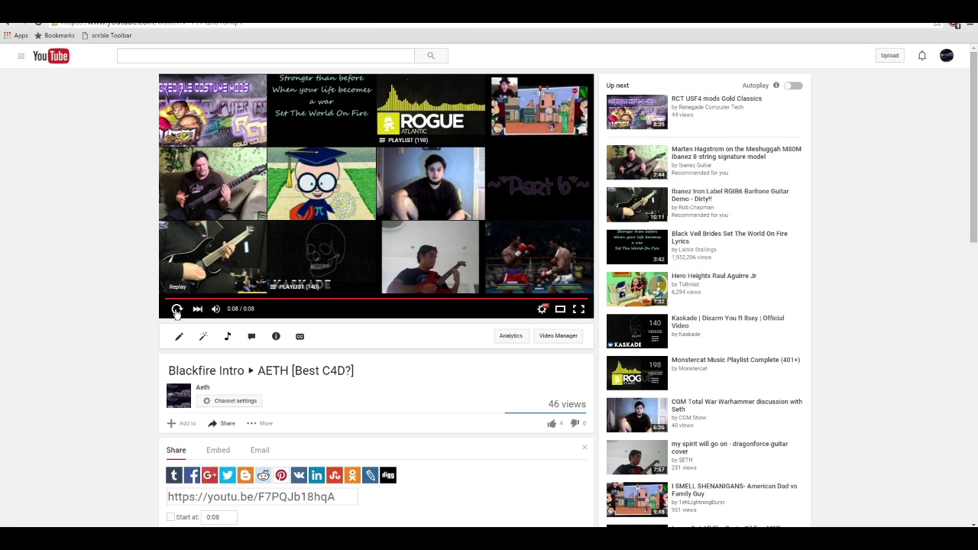
pyautogui.click(176, 309)
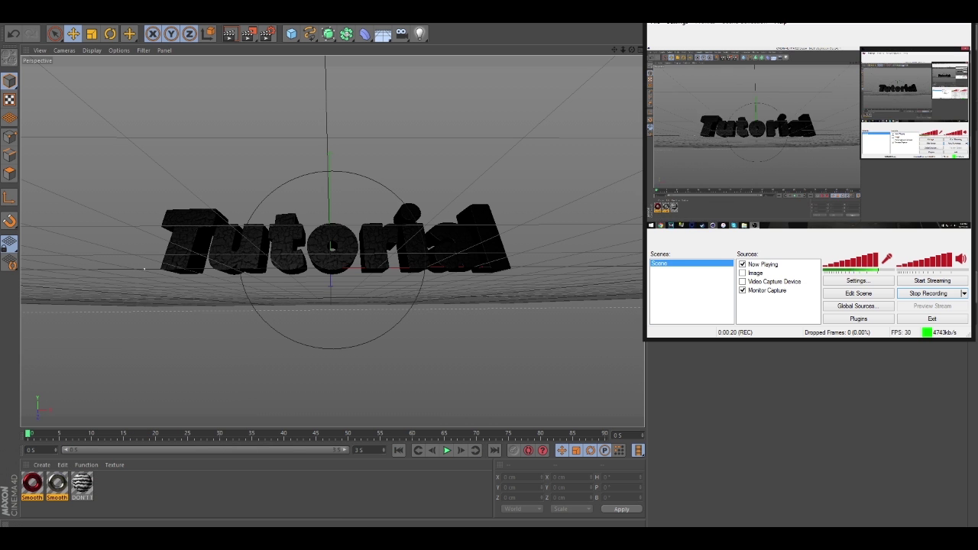
# Step: Select the Tutorial MoText object and open the MoGraph Effector menu
pyautogui.click(679, 93)
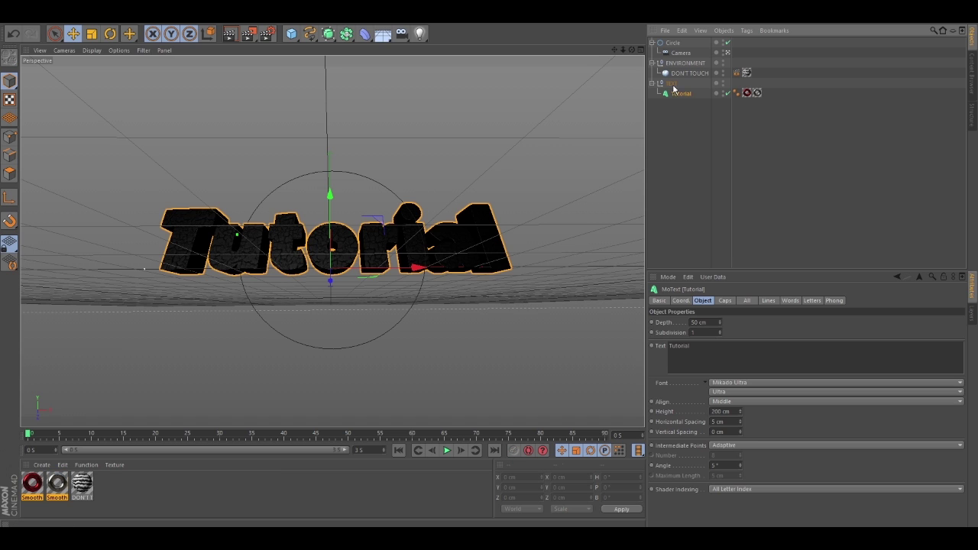
pyautogui.keyDown('ctrl'); pyautogui.click(678, 93); pyautogui.keyUp('ctrl')
pyautogui.click(678, 94)
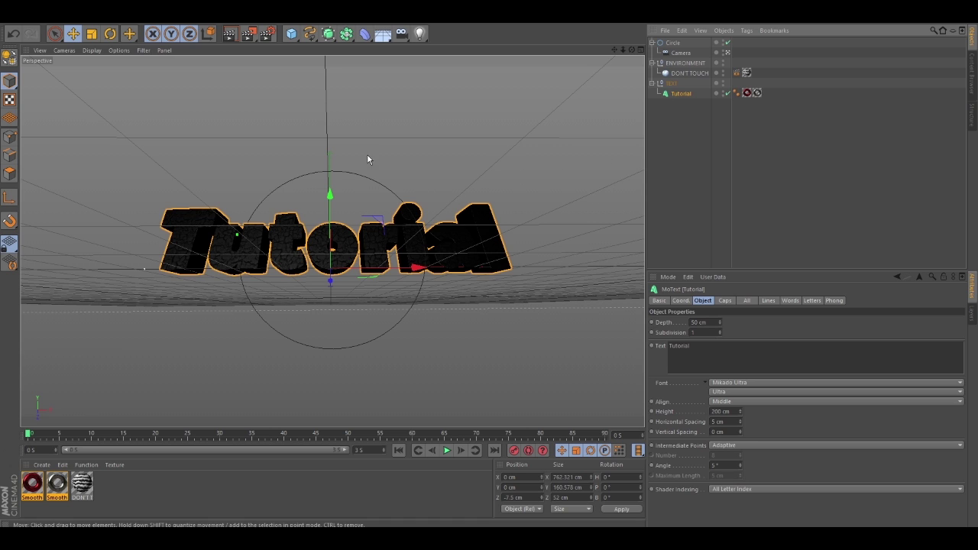
pyautogui.click(680, 119)
pyautogui.click(681, 94)
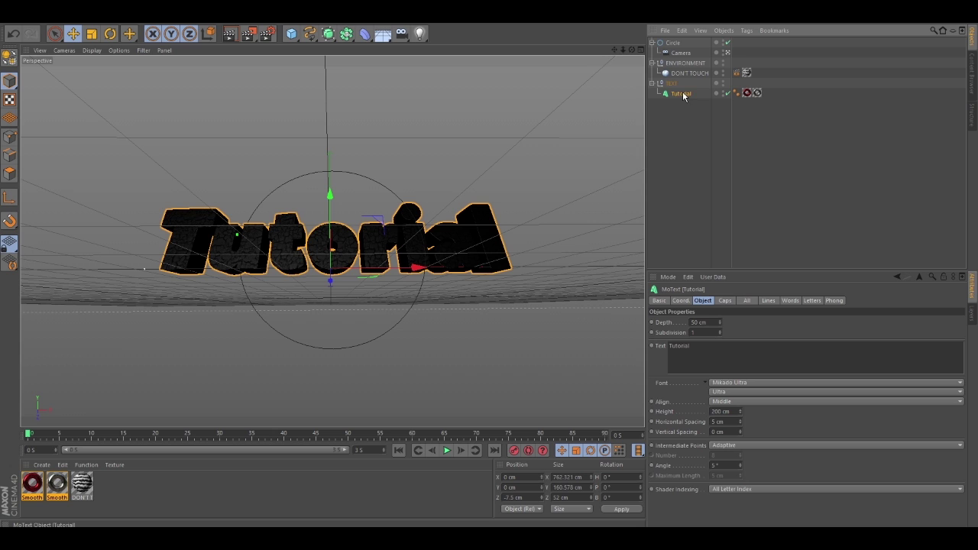
pyautogui.click(296, 23)
# Step: Add a Plain effector and place it in the TEXT group above Tutorial
pyautogui.moveTo(290, 32)
pyautogui.click(344, 48)
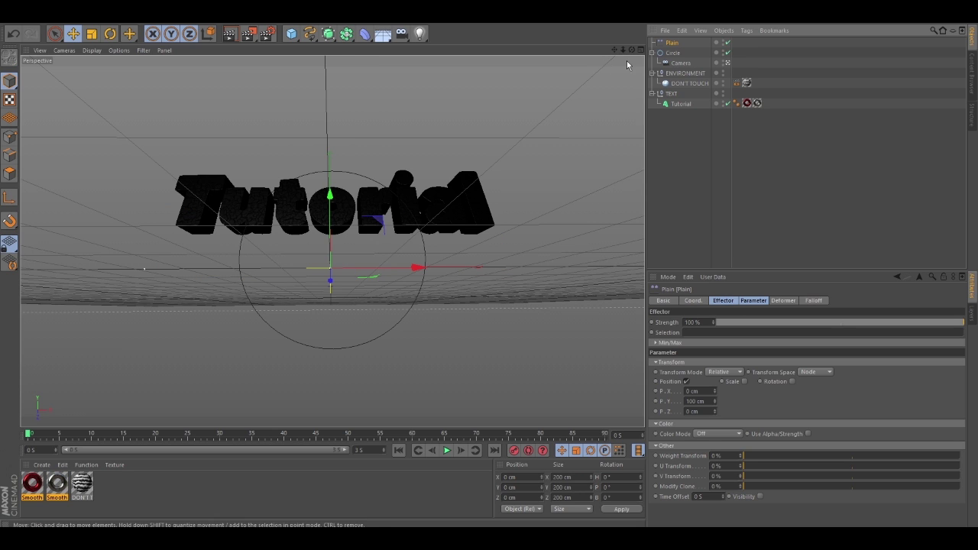
pyautogui.moveTo(672, 48); pyautogui.dragTo(680, 103)
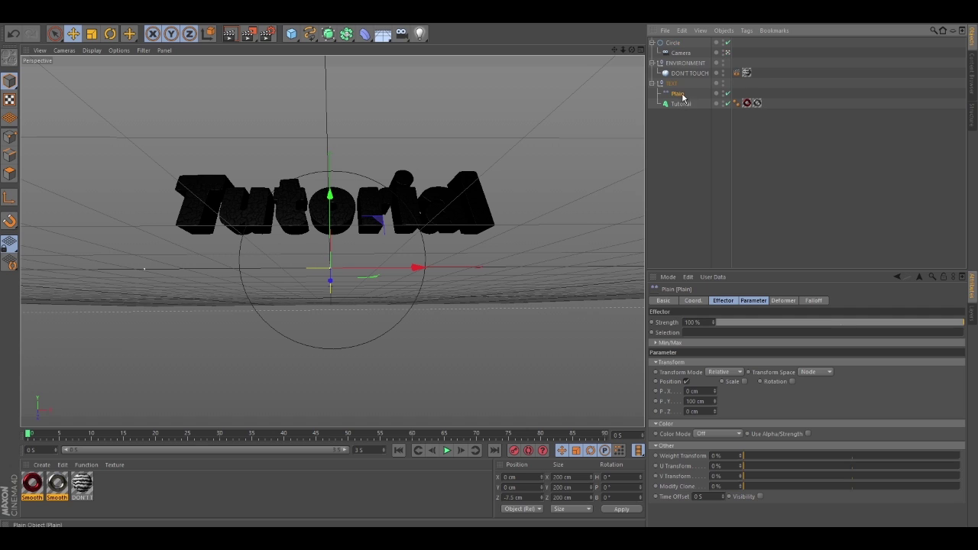
pyautogui.click(672, 93)
# Step: Set the Plain effector's falloff shape to Box
pyautogui.click(754, 301)
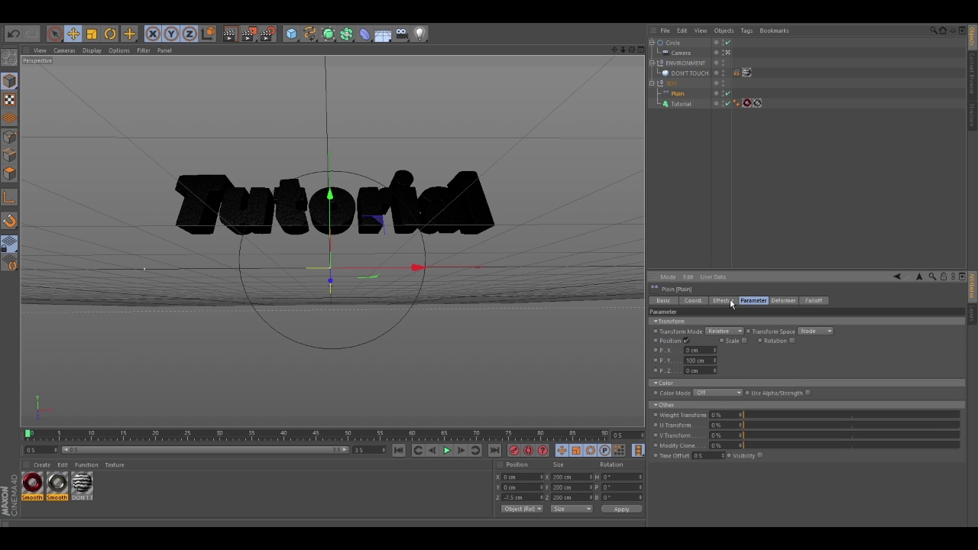
pyautogui.click(808, 301)
pyautogui.click(694, 323)
pyautogui.click(700, 342)
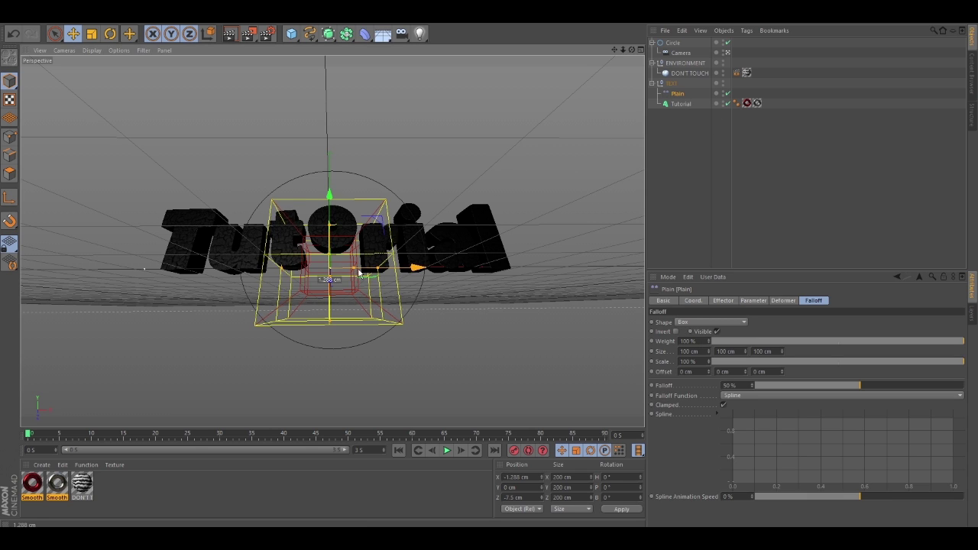
# Step: Keyframe the falloff at X -454 cm on frame 0 and right of the text on frame 20
pyautogui.moveTo(411, 268); pyautogui.dragTo(193, 293)
pyautogui.click(514, 451)
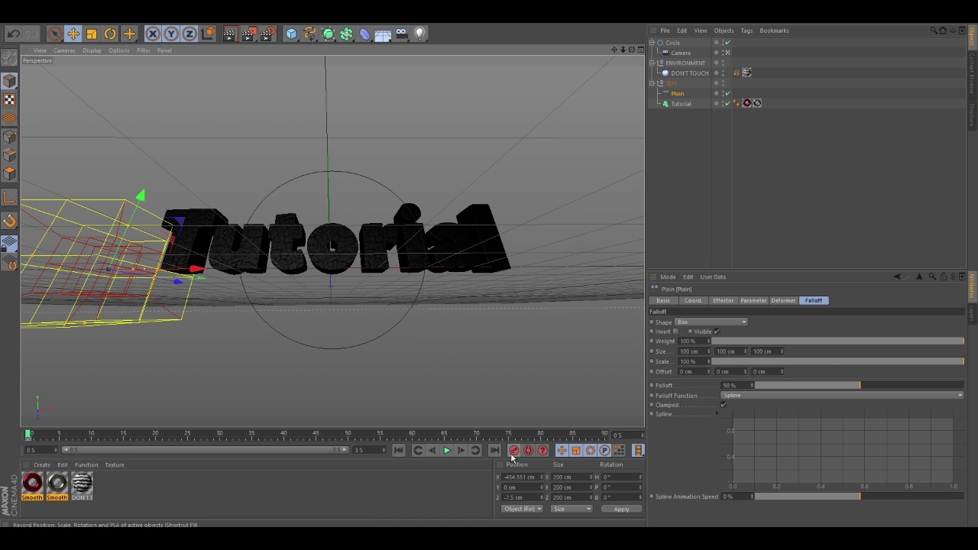
pyautogui.click(156, 437)
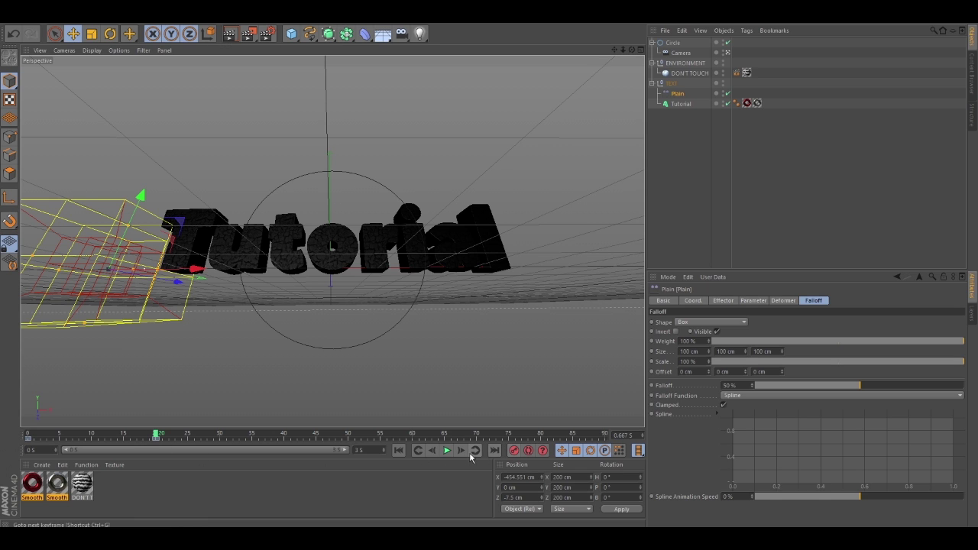
pyautogui.moveTo(193, 269); pyautogui.dragTo(622, 279)
# Step: Play back the falloff sweep from frame 0
pyautogui.click(398, 450)
pyautogui.click(447, 450)
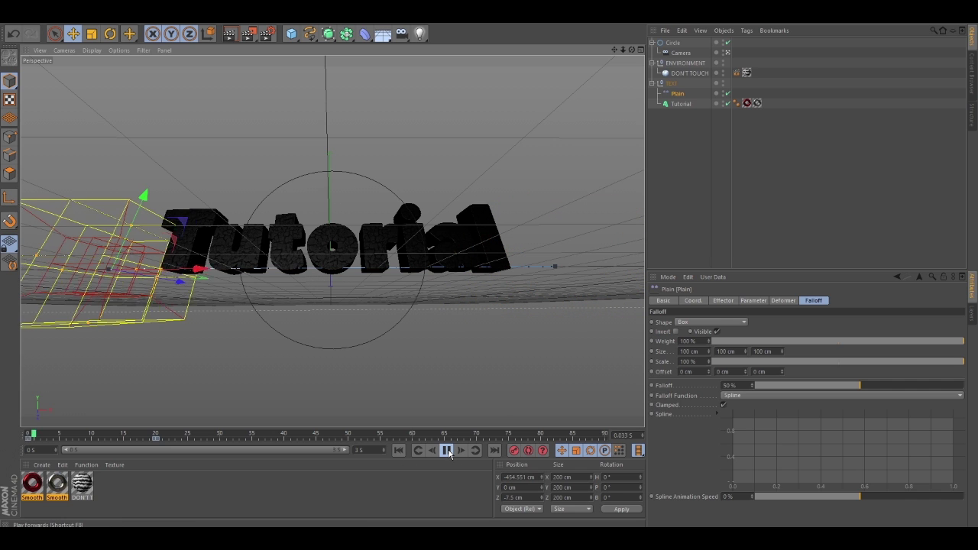
pyautogui.click(448, 451)
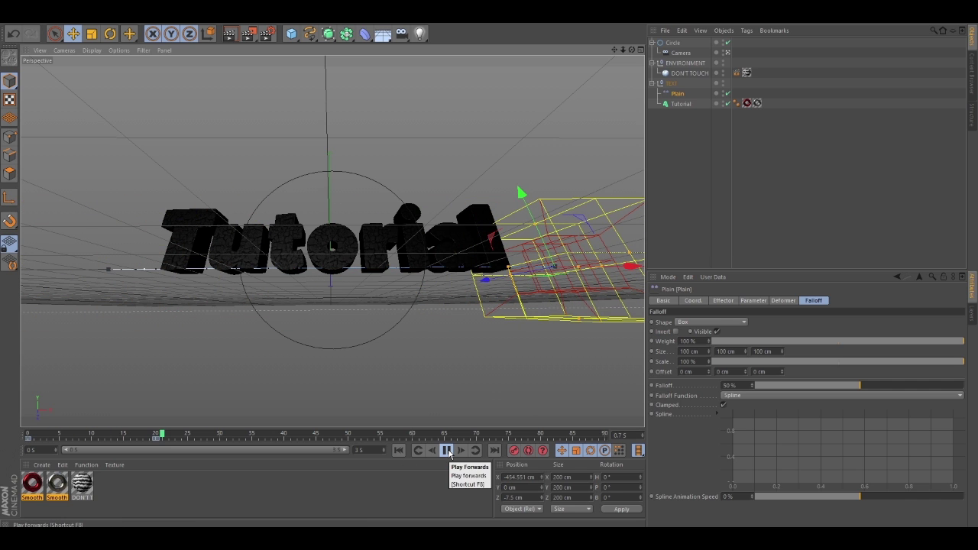
# Step: At frame 0, add a Delay effector for Tutorial, placed between Plain and Tutorial in TEXT
pyautogui.click(399, 451)
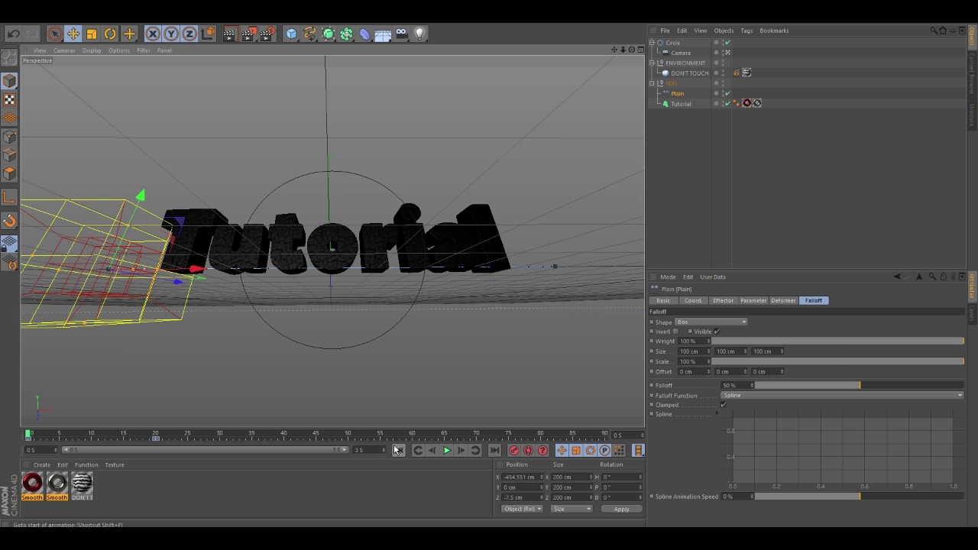
pyautogui.click(684, 104)
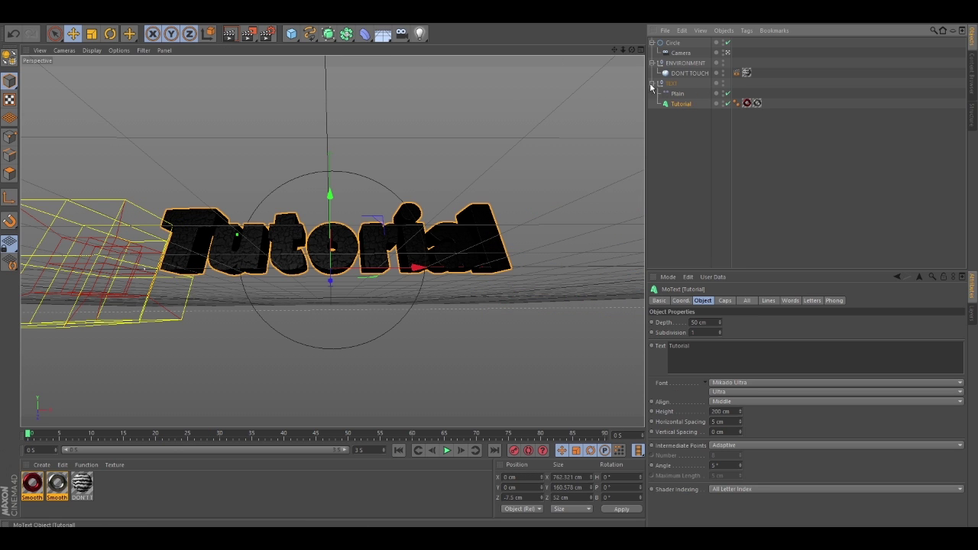
pyautogui.click(249, 34)
pyautogui.moveTo(274, 34)
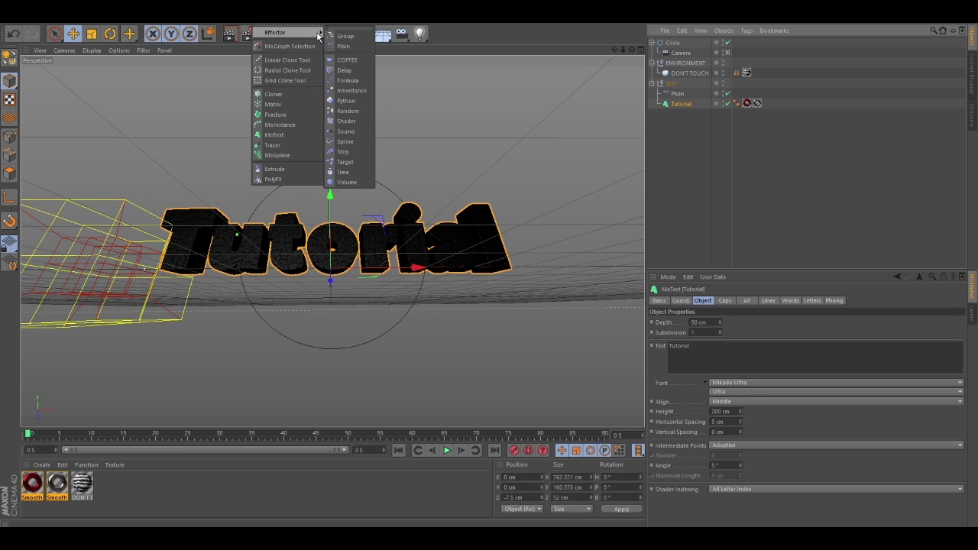
pyautogui.click(345, 70)
pyautogui.moveTo(678, 46); pyautogui.dragTo(682, 109)
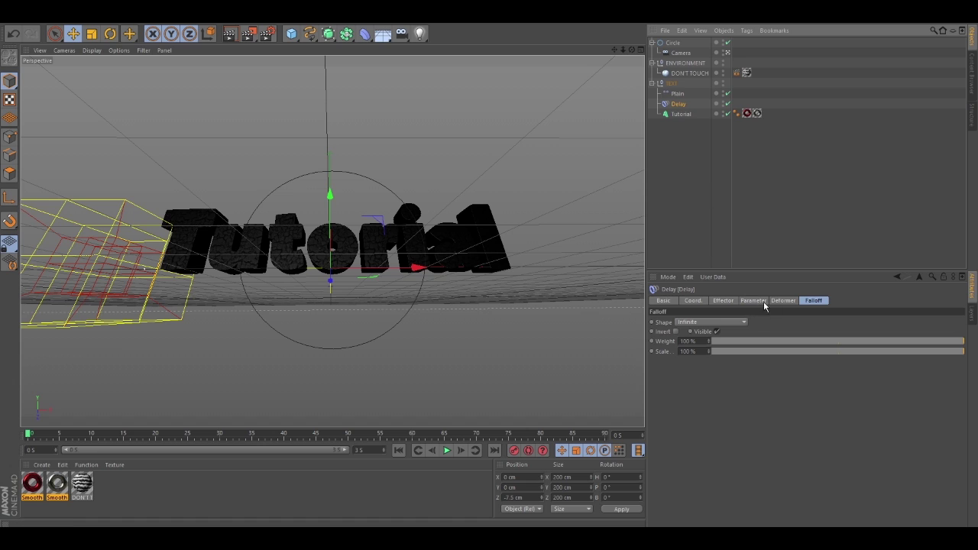
# Step: Set the Delay effector to Spring mode with 75% strength
pyautogui.click(725, 301)
pyautogui.click(731, 345)
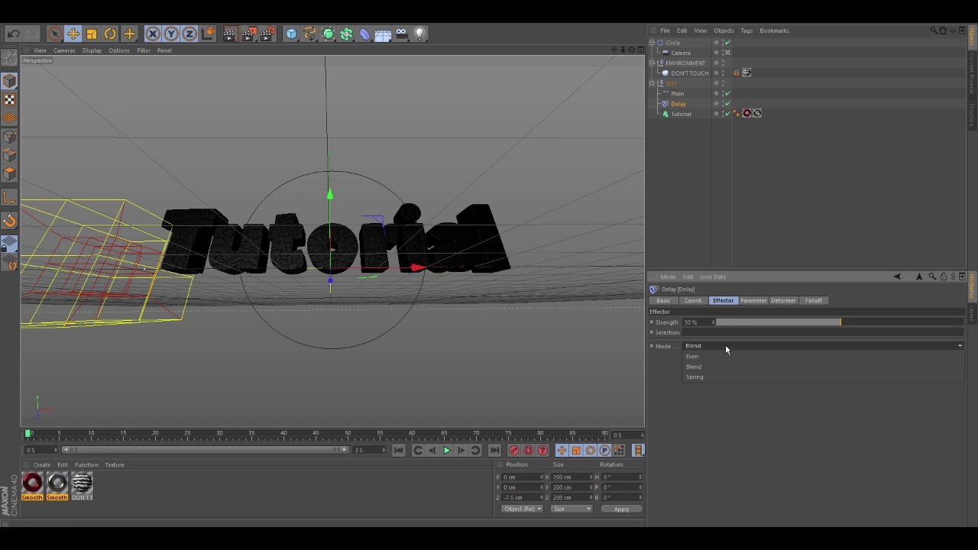
pyautogui.click(715, 376)
pyautogui.doubleClick(696, 322)
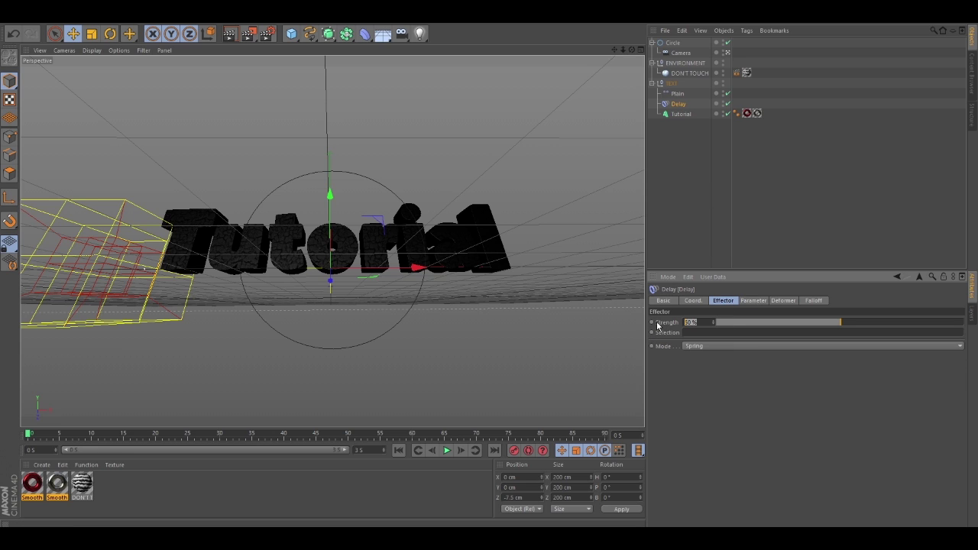
pyautogui.write('75')
pyautogui.press('Return')
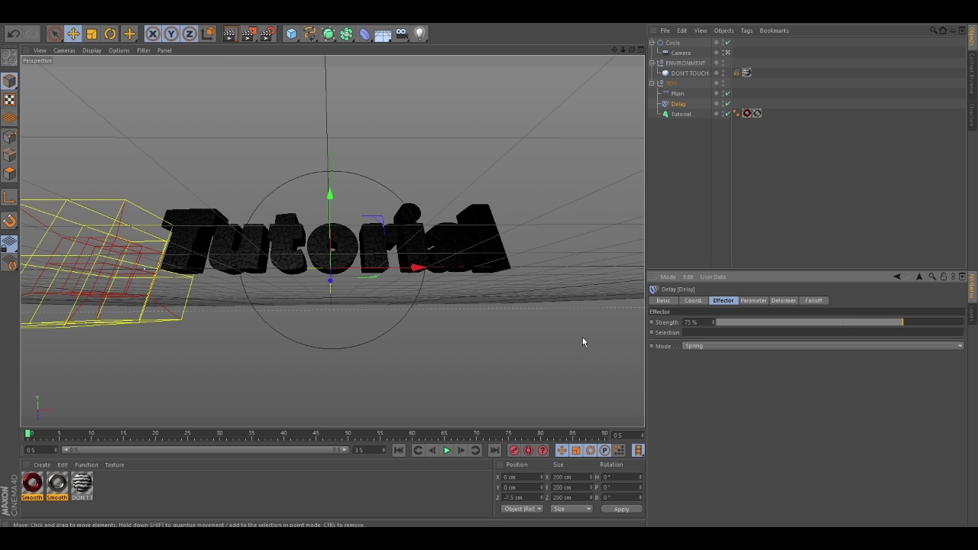
# Step: Preview the springy delay, recheck Spring mode, and replay without selection before rewinding
pyautogui.click(446, 451)
pyautogui.click(447, 451)
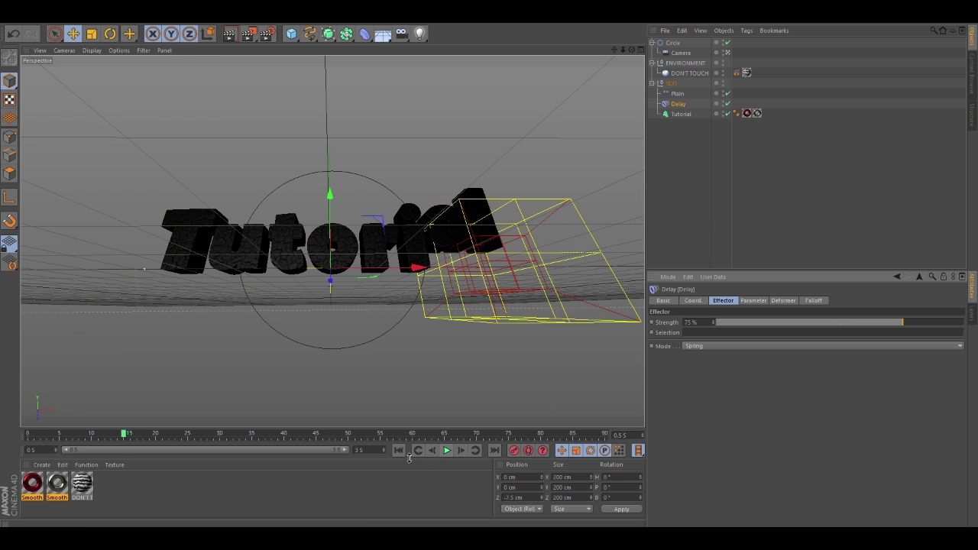
pyautogui.click(399, 450)
pyautogui.click(699, 346)
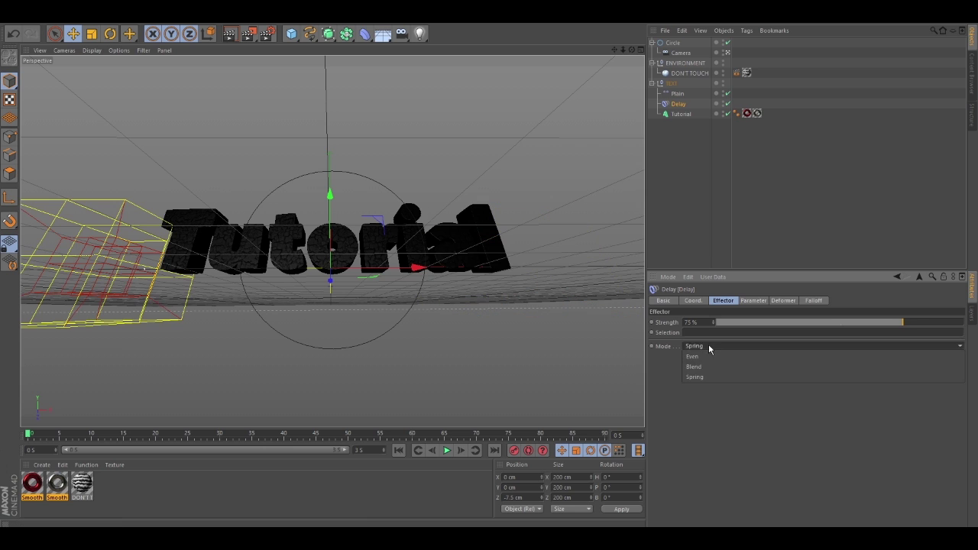
pyautogui.click(694, 377)
pyautogui.click(446, 451)
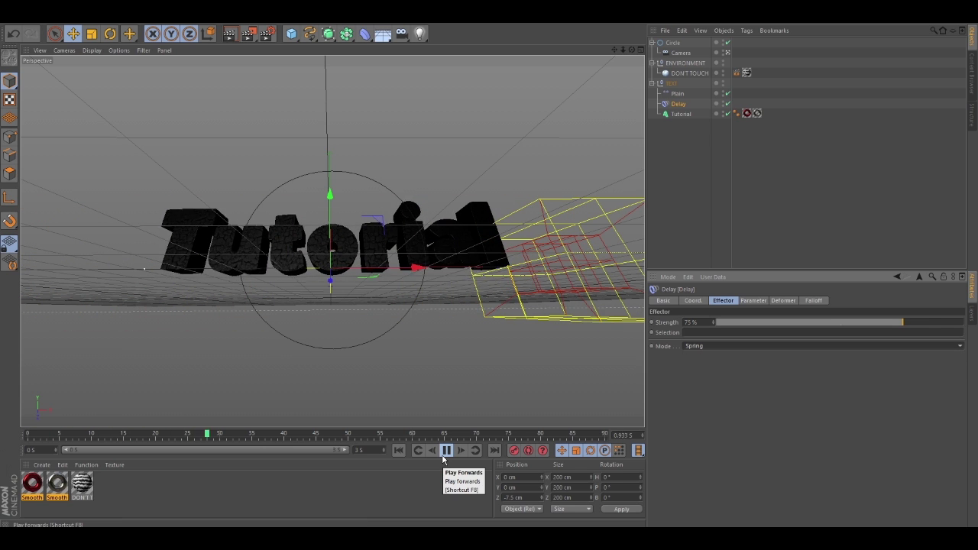
pyautogui.click(446, 450)
pyautogui.click(399, 450)
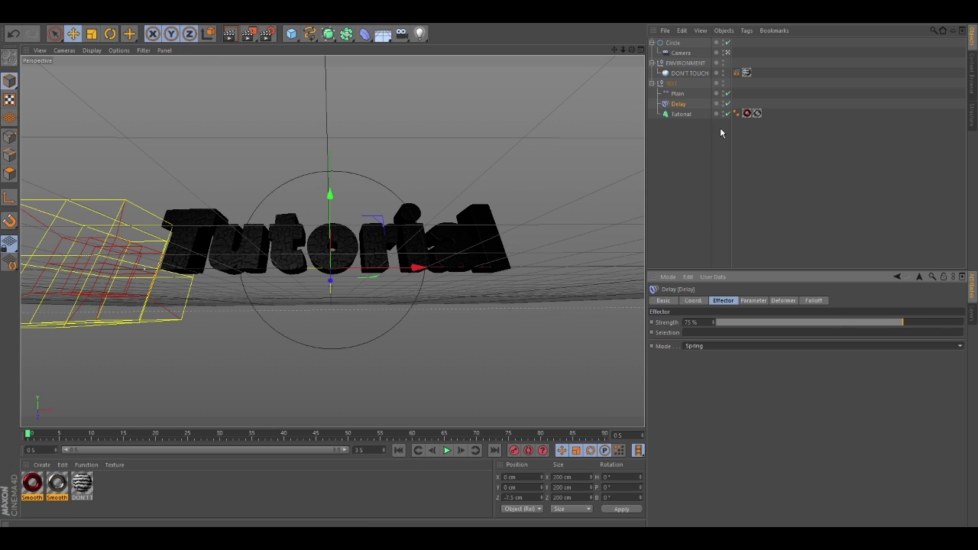
pyautogui.click(673, 141)
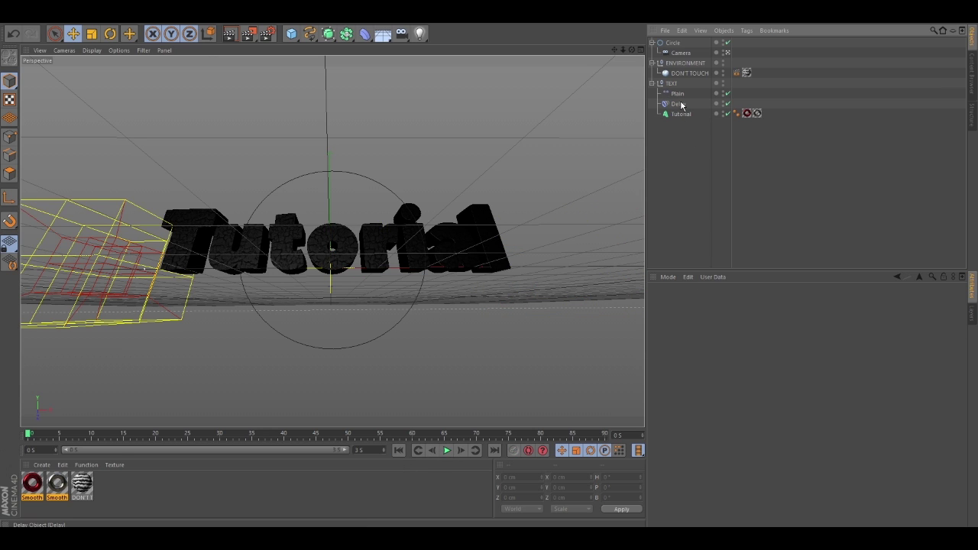
pyautogui.click(446, 451)
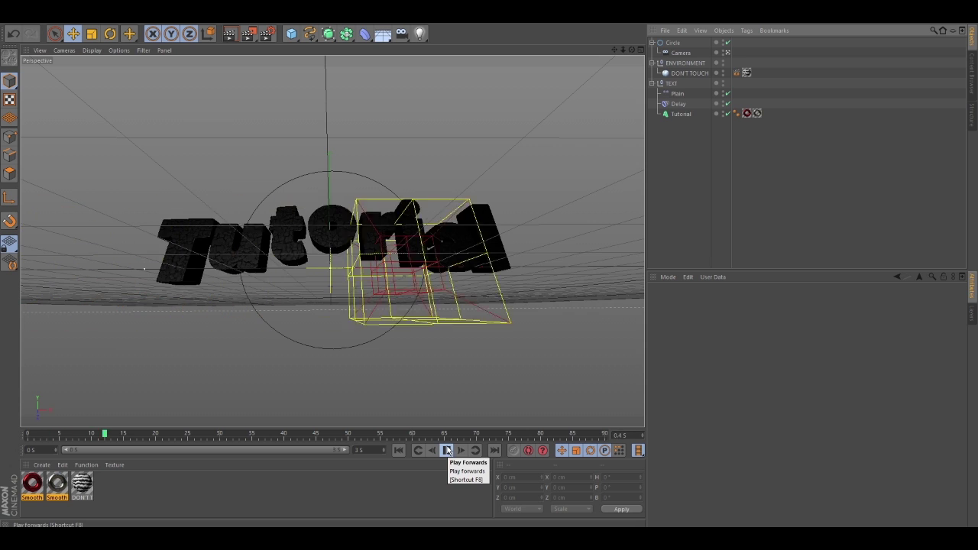
pyautogui.click(398, 450)
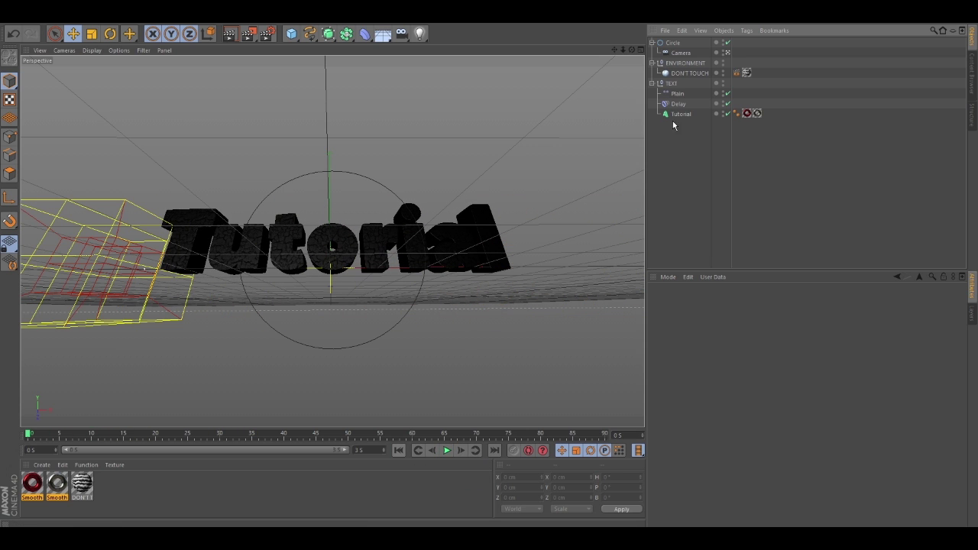
# Step: Enable Scale on the Plain effector with Uniform Scale at -1
pyautogui.click(677, 93)
pyautogui.click(754, 301)
pyautogui.click(745, 340)
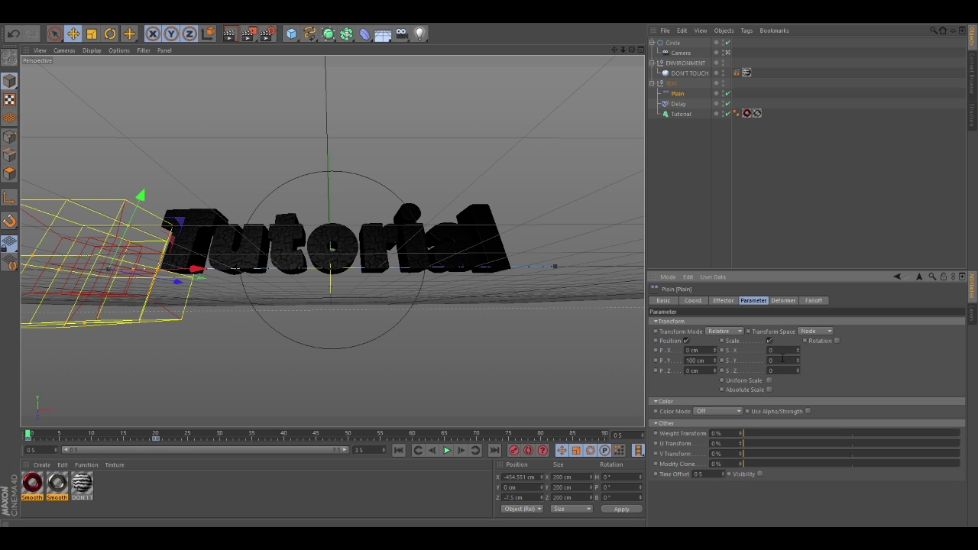
pyautogui.click(768, 381)
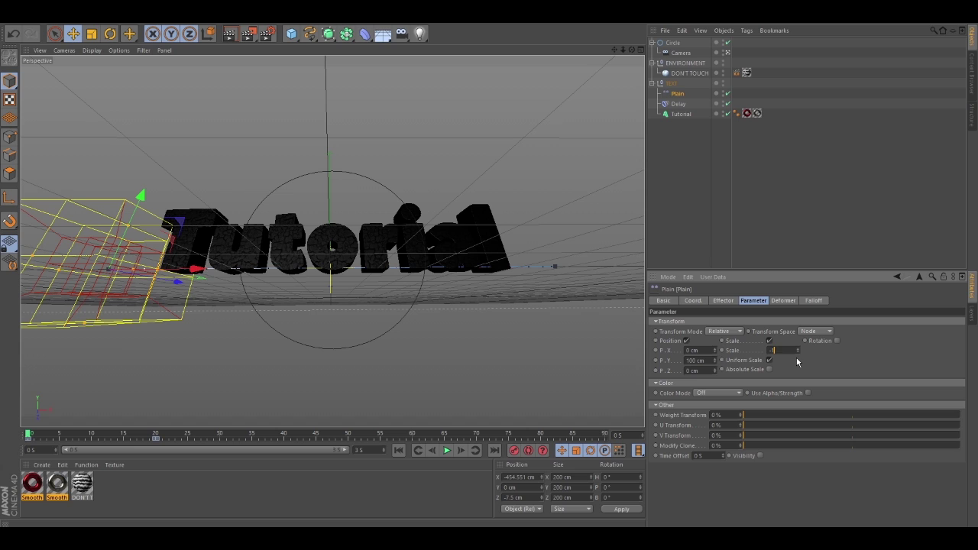
# Step: Enable Rotation on the Plain effector with R.H 45°, R.P 100° and R.B 100°
pyautogui.click(837, 341)
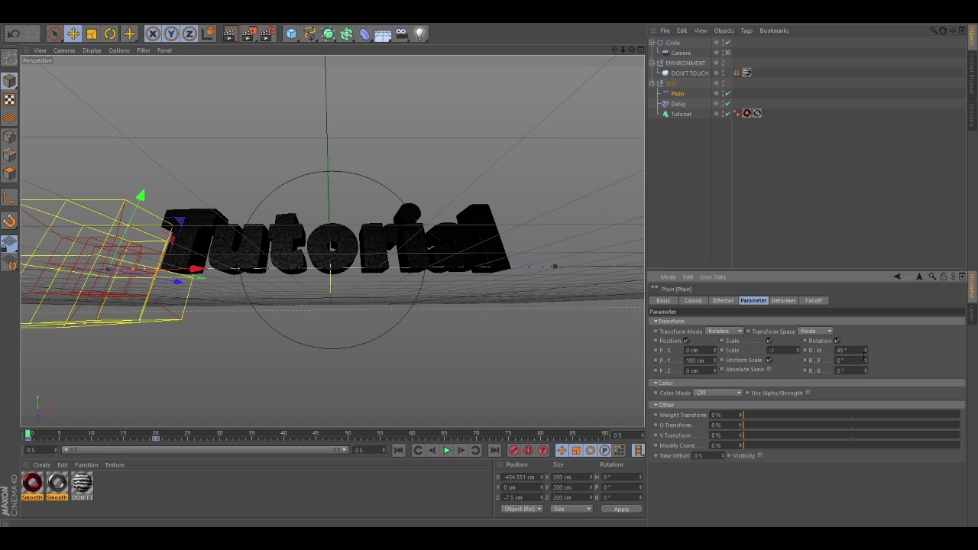
pyautogui.write('100')
pyautogui.press('Return')
pyautogui.write('100')
pyautogui.press('Return')
# Step: Select the Delay effector and confirm its mode is Spring
pyautogui.click(678, 104)
pyautogui.click(722, 300)
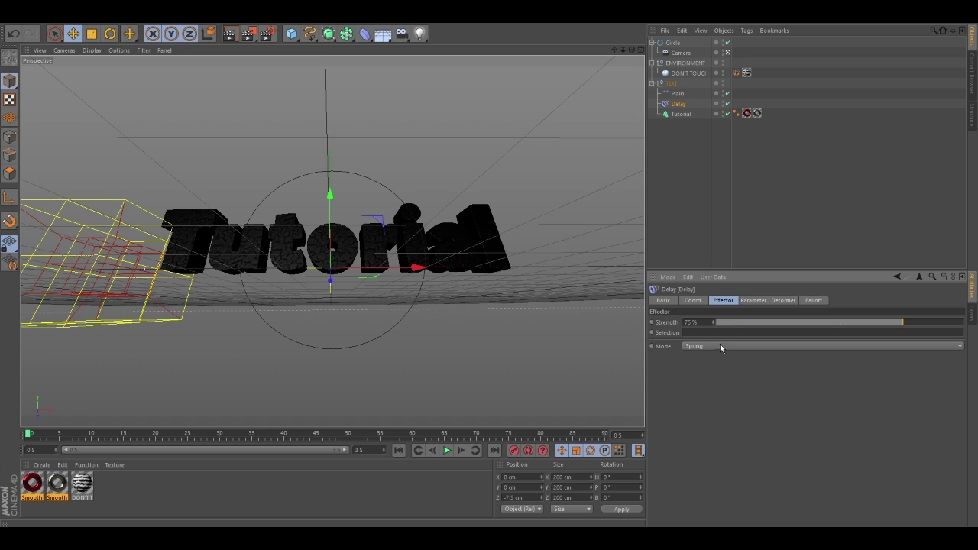
pyautogui.click(721, 348)
pyautogui.click(710, 376)
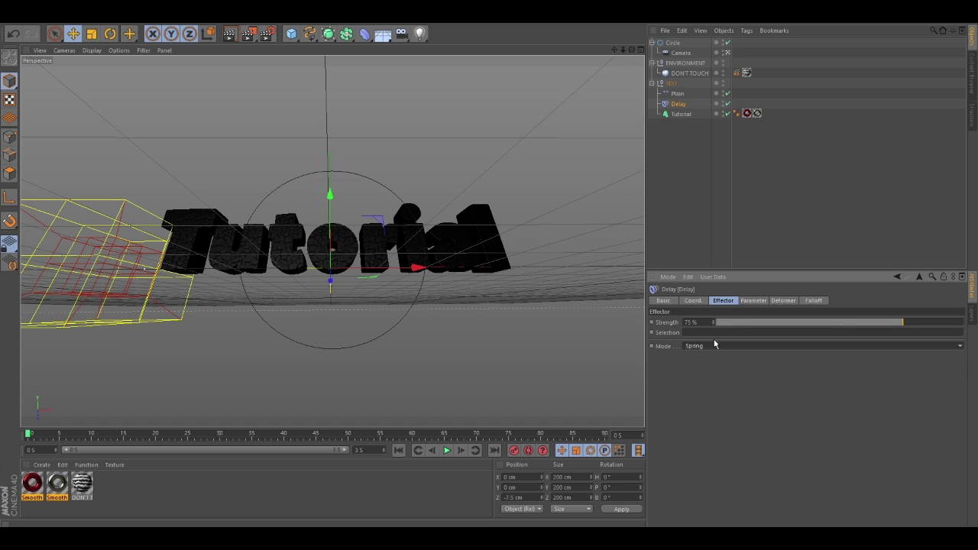
# Step: Play the flipping, shrinking letter sweep, then rewind to frame 0
pyautogui.click(447, 452)
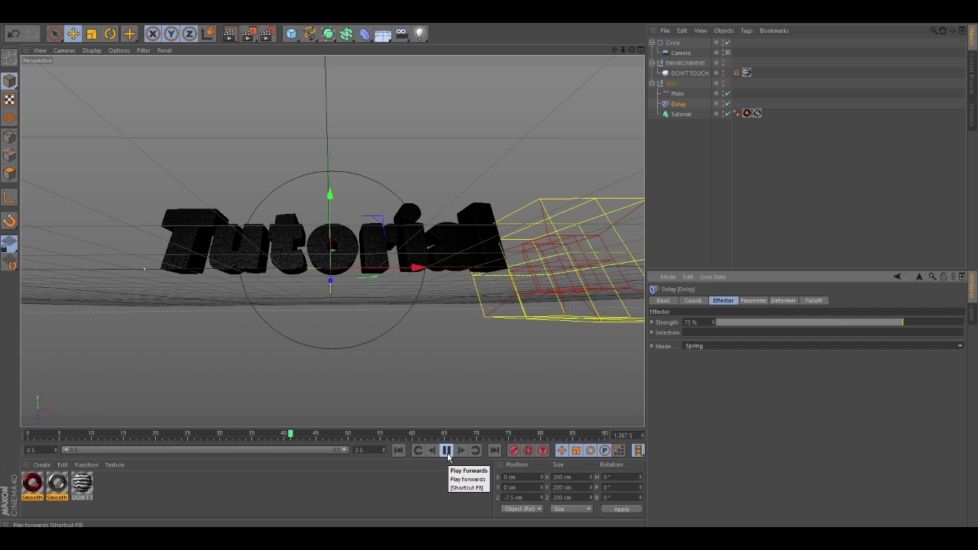
pyautogui.click(447, 450)
pyautogui.click(411, 452)
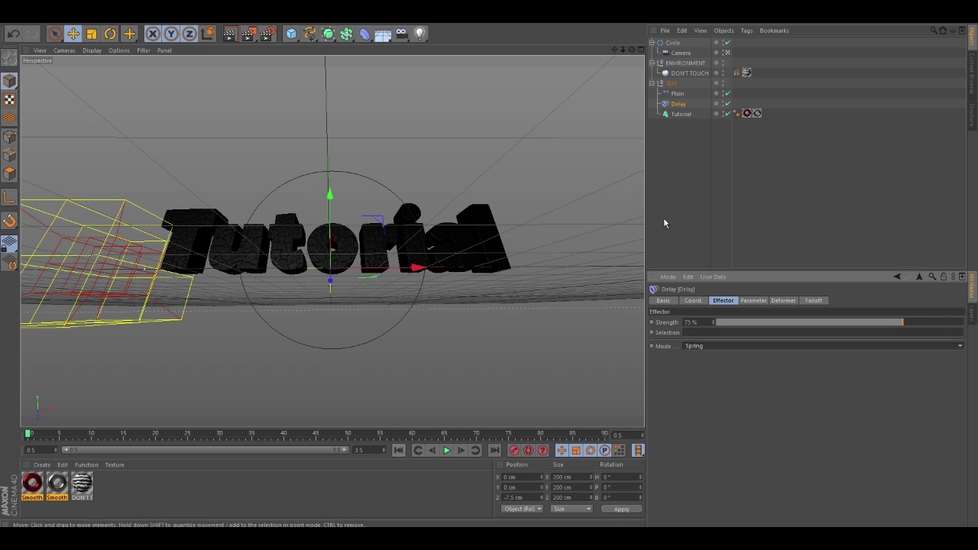
# Step: Move the Plain effector's end keyframe later and its start keyframe to about frame 20
pyautogui.click(676, 94)
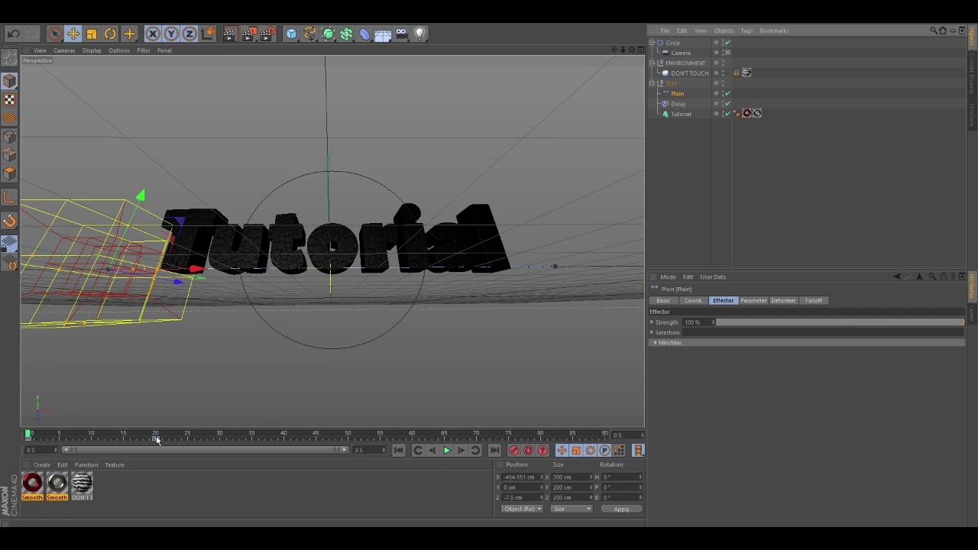
pyautogui.moveTo(157, 439); pyautogui.dragTo(256, 442)
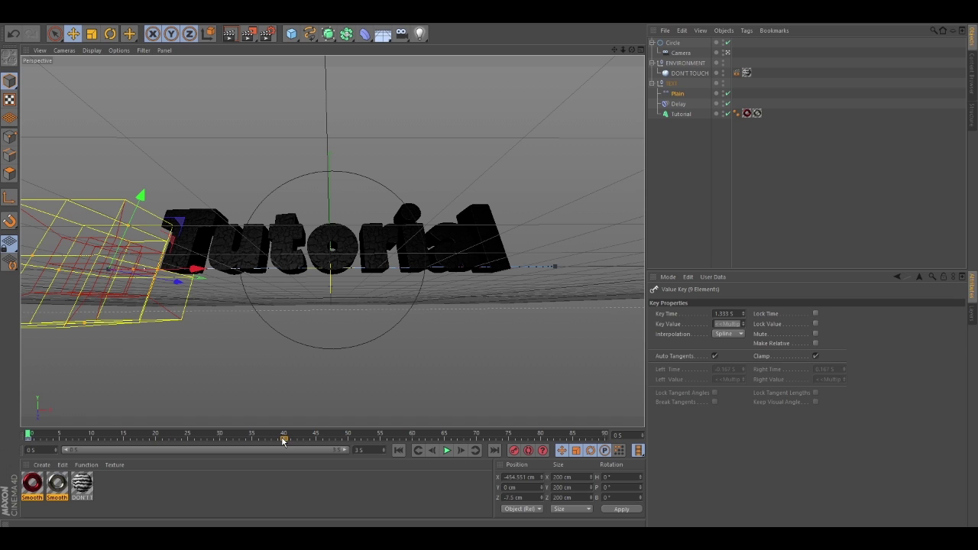
pyautogui.moveTo(29, 443); pyautogui.dragTo(149, 444)
# Step: Play the retimed sweep and rewind to frame 0
pyautogui.click(447, 451)
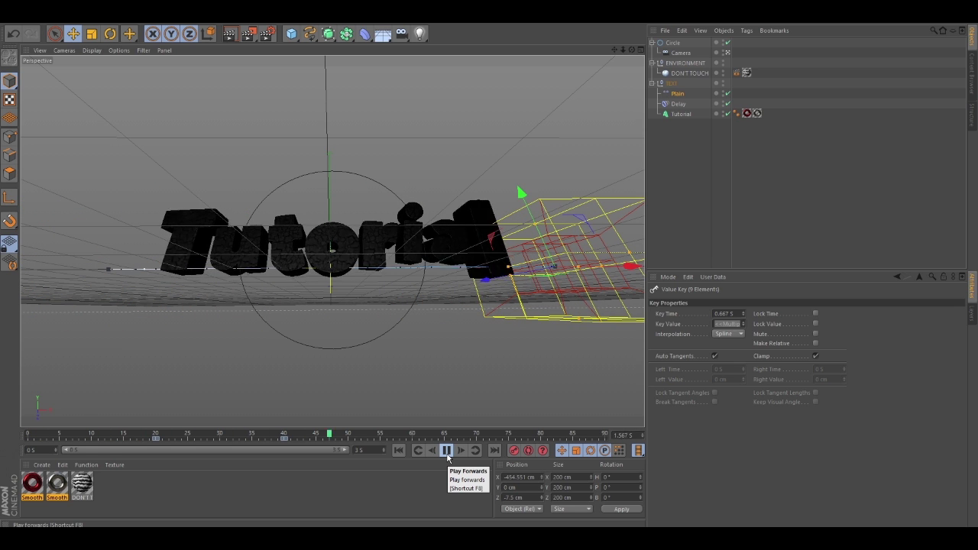
pyautogui.click(447, 451)
pyautogui.click(398, 450)
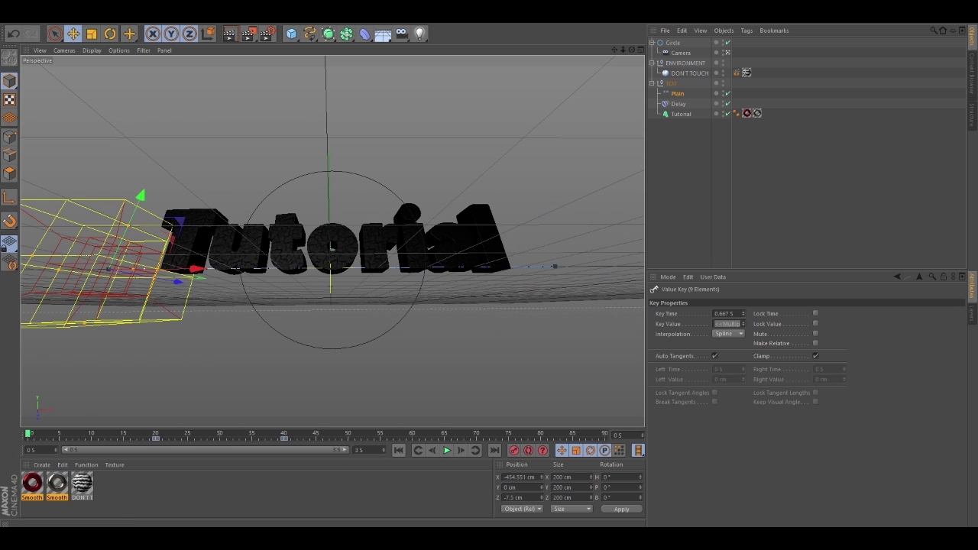